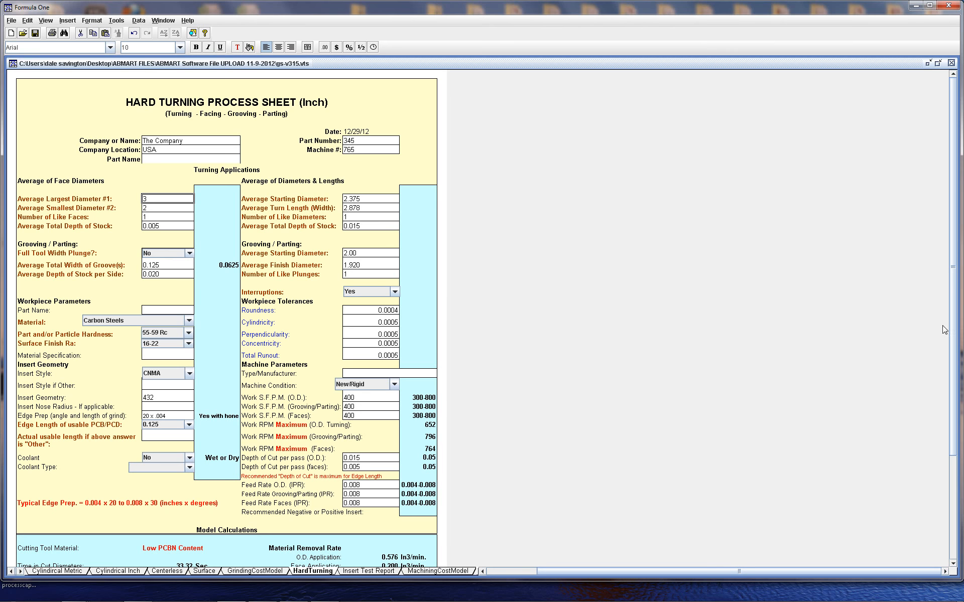
Review the sheet's input fields and the Material options, keeping Carbon Steels selected
{"action": "left_click_drag", "start_coordinate": [953, 322], "coordinate": [955, 408]}
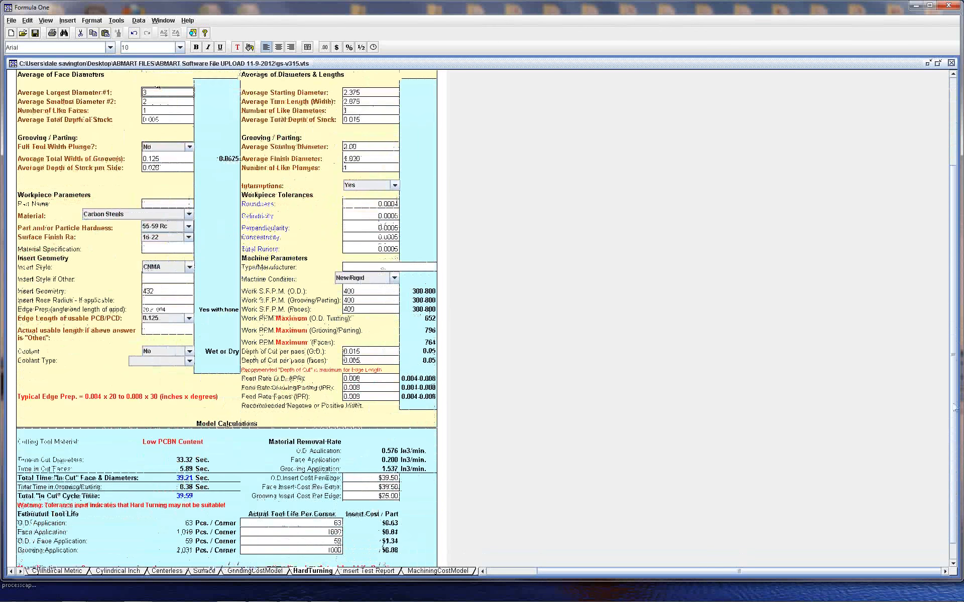
{"action": "scroll", "coordinate": [954, 354], "scroll_direction": "up", "scroll_amount": 2}
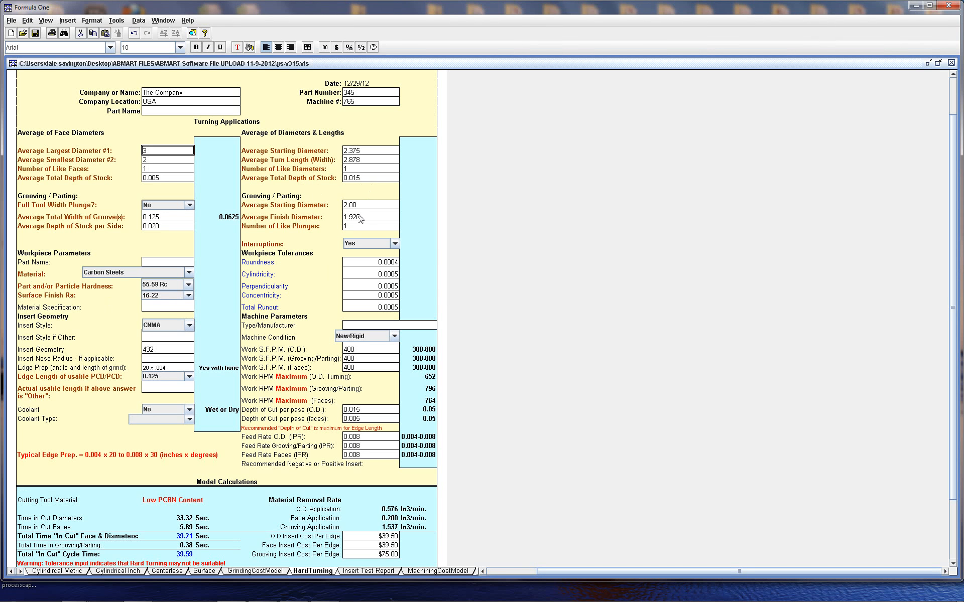
{"action": "left_click", "coordinate": [392, 244]}
{"action": "left_click", "coordinate": [363, 261]}
{"action": "left_click", "coordinate": [353, 228]}
{"action": "left_click", "coordinate": [189, 272]}
{"action": "scroll", "coordinate": [189, 297], "scroll_direction": "up", "scroll_amount": 1}
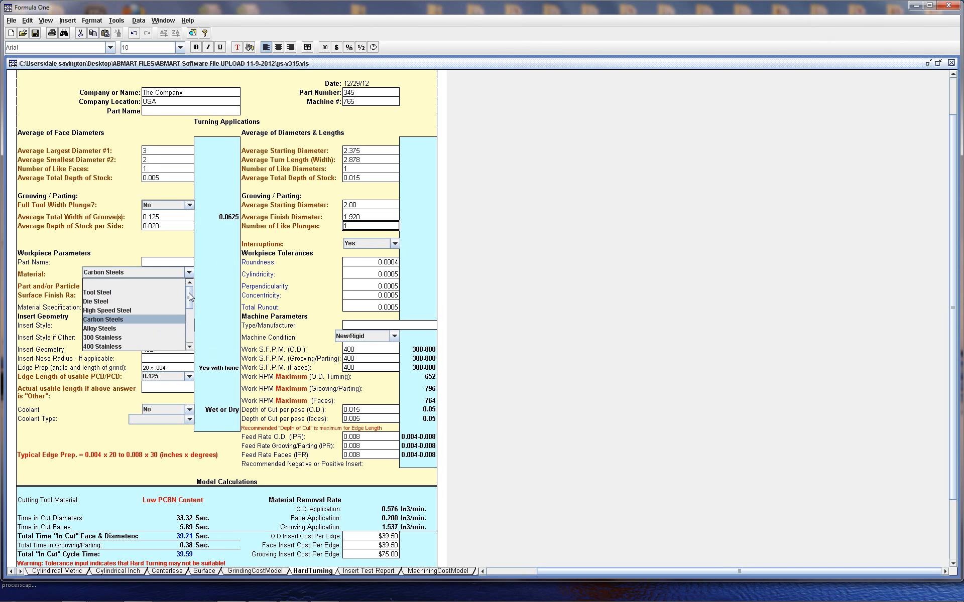
{"action": "mouse_move", "coordinate": [190, 298]}
{"action": "left_mouse_down"}
{"action": "mouse_move", "coordinate": [188, 345]}
{"action": "mouse_move", "coordinate": [193, 290]}
{"action": "left_mouse_up"}
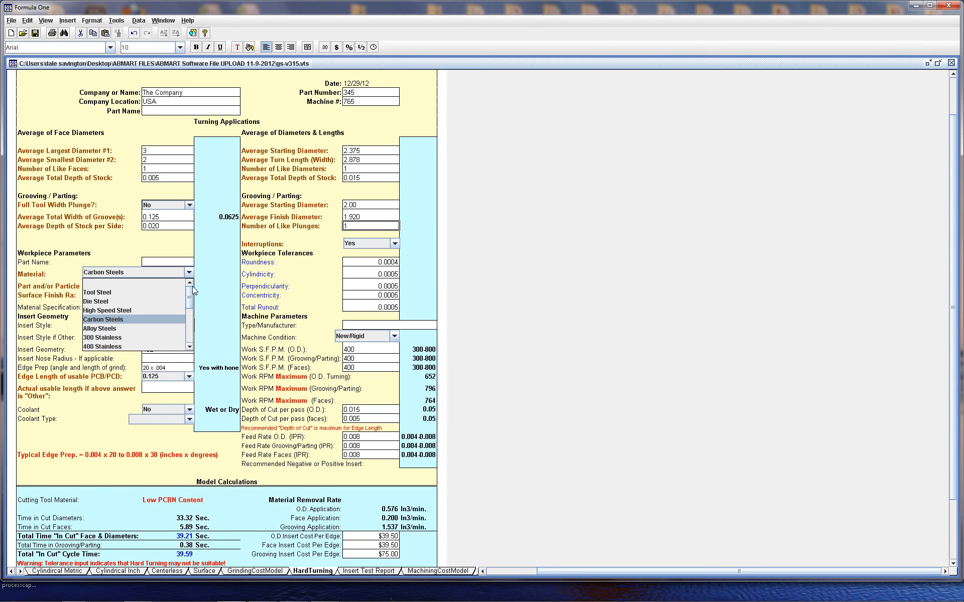
{"action": "left_click", "coordinate": [125, 319]}
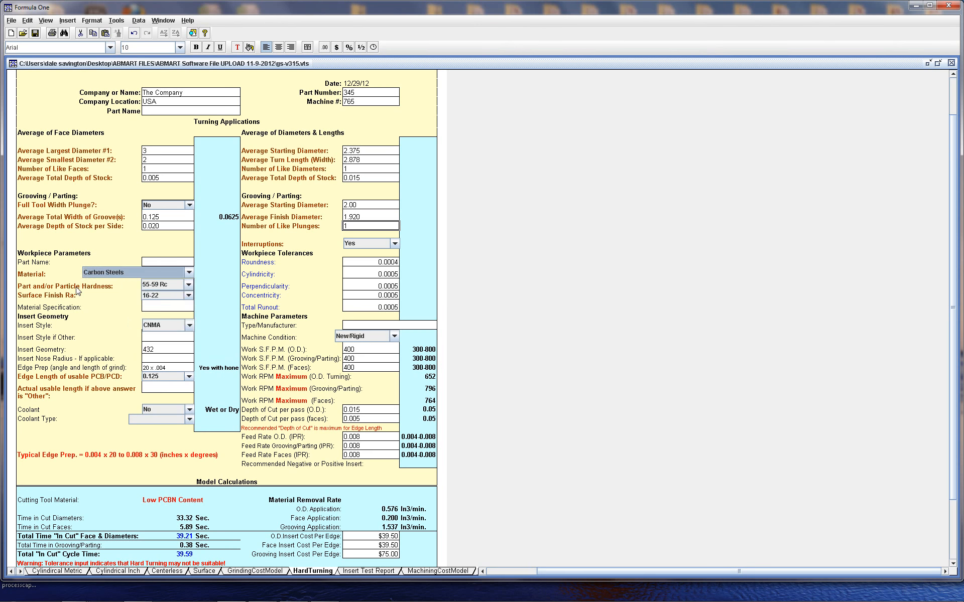
Browse the hardness, surface finish, insert style and edge length options without changing their values
{"action": "left_click", "coordinate": [190, 286]}
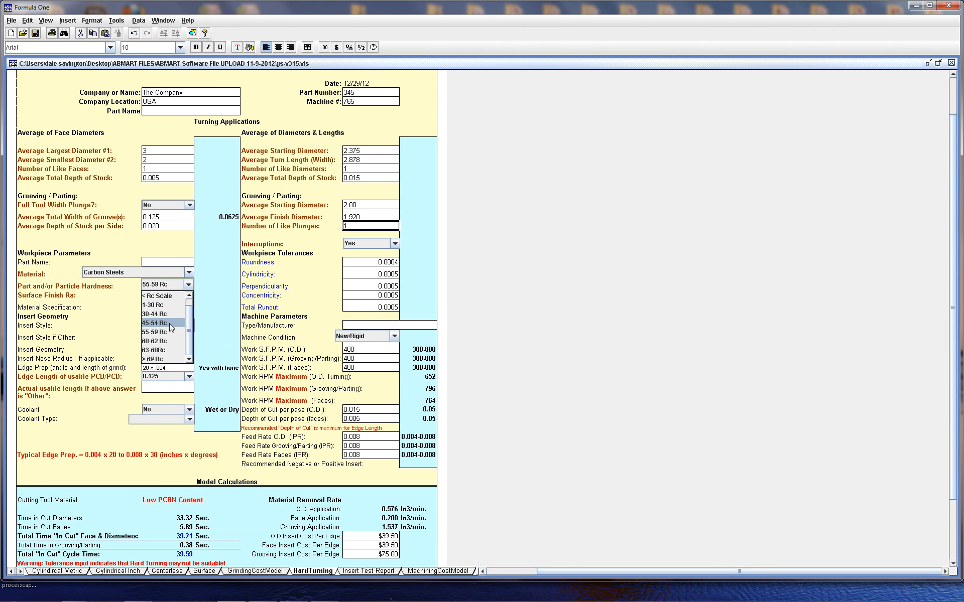
{"action": "left_click", "coordinate": [168, 337]}
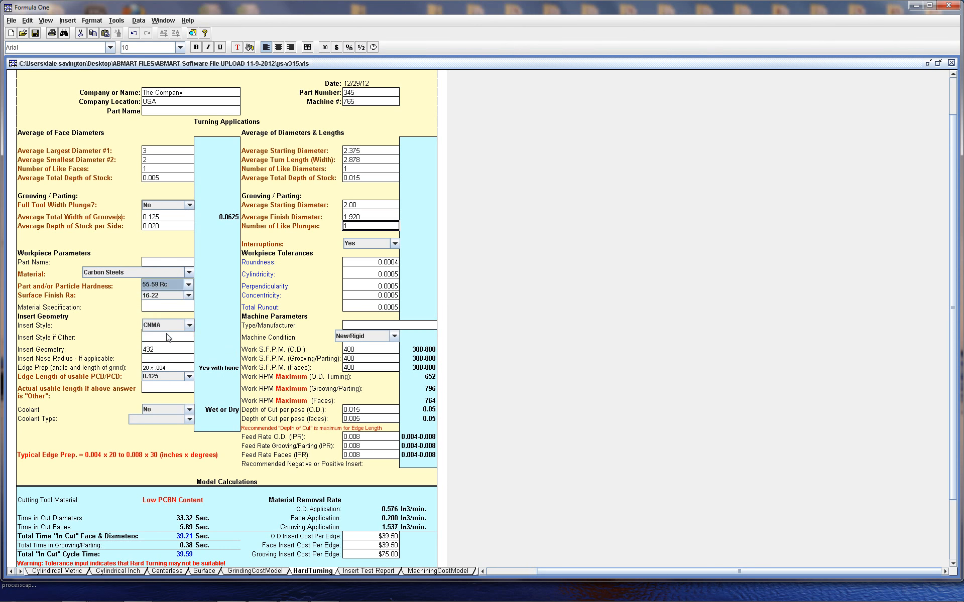
{"action": "left_click", "coordinate": [190, 297]}
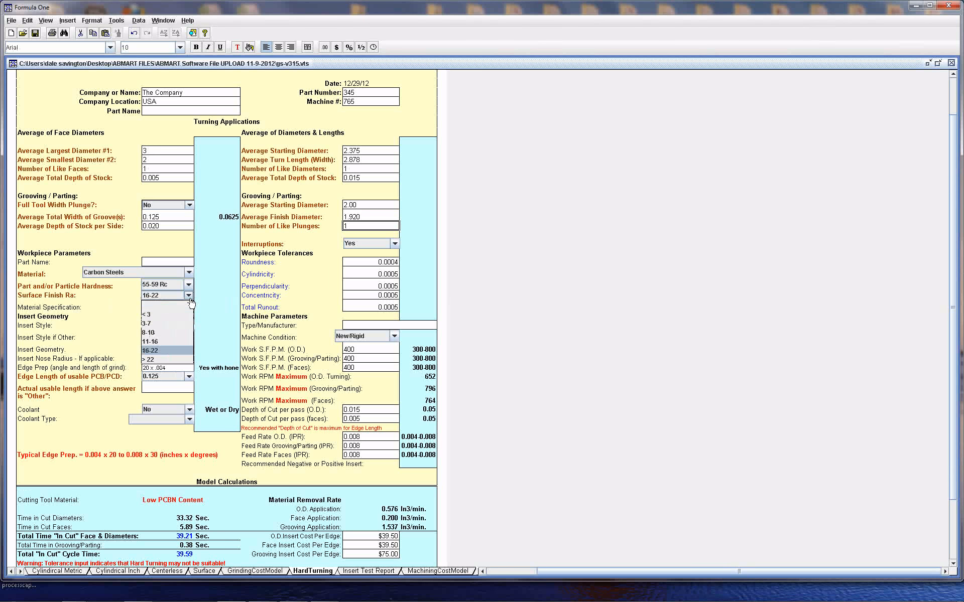
{"action": "left_click", "coordinate": [163, 263]}
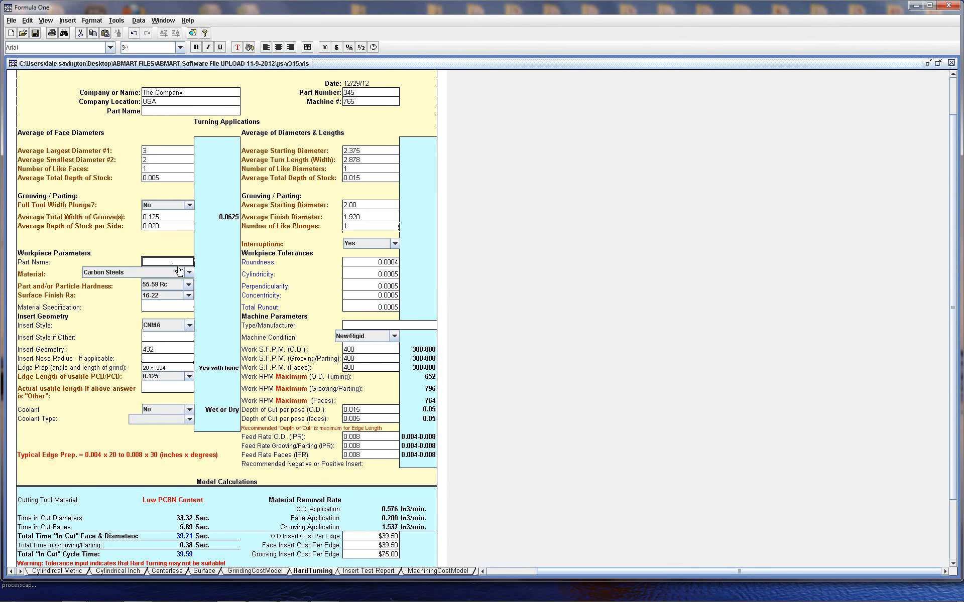
{"action": "left_click", "coordinate": [188, 328]}
{"action": "left_click", "coordinate": [165, 341]}
{"action": "left_click", "coordinate": [188, 377]}
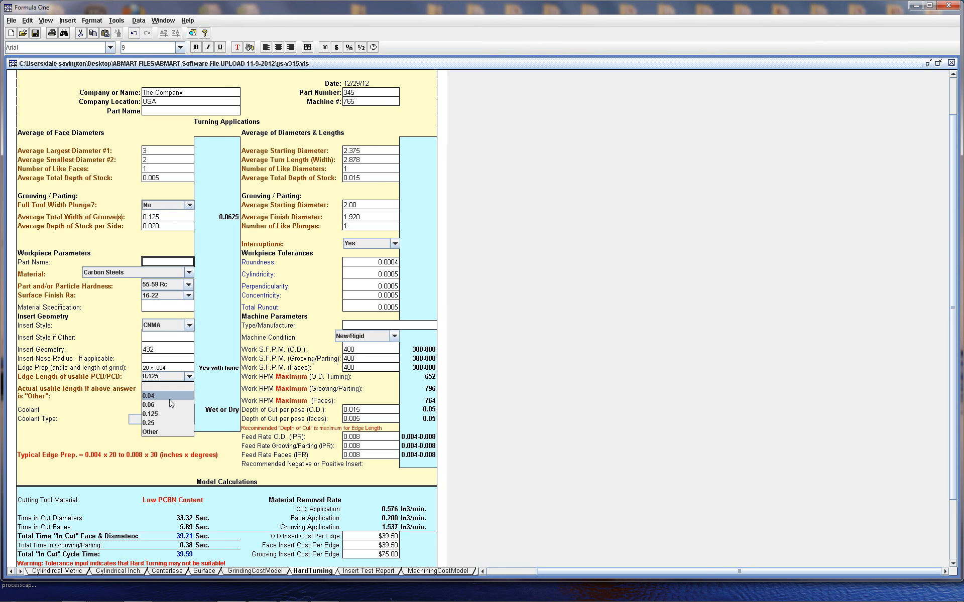
{"action": "left_click", "coordinate": [165, 389]}
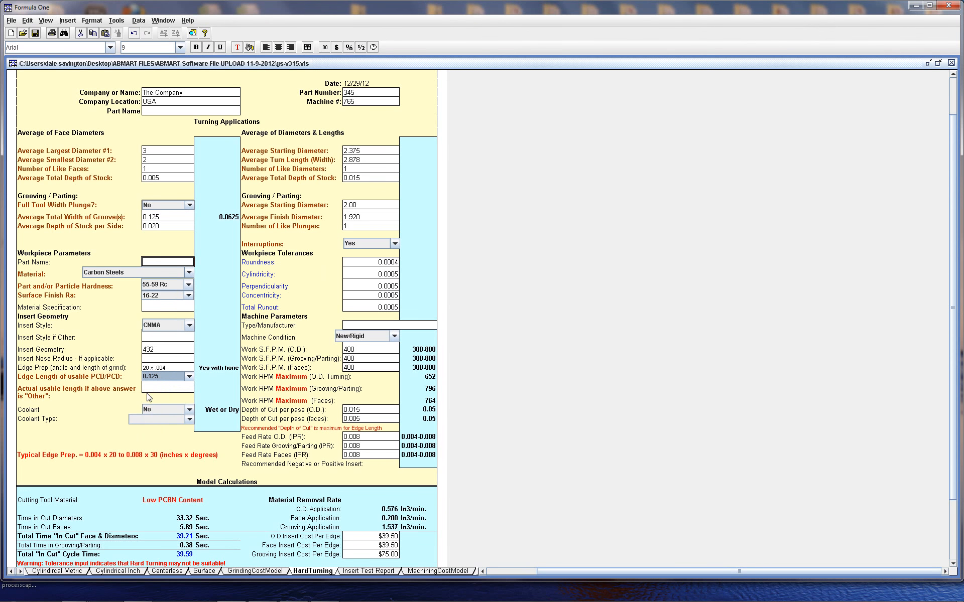
Switch Coolant to Yes, browse the Coolant Type options, and set Coolant back to No
{"action": "left_click", "coordinate": [190, 410]}
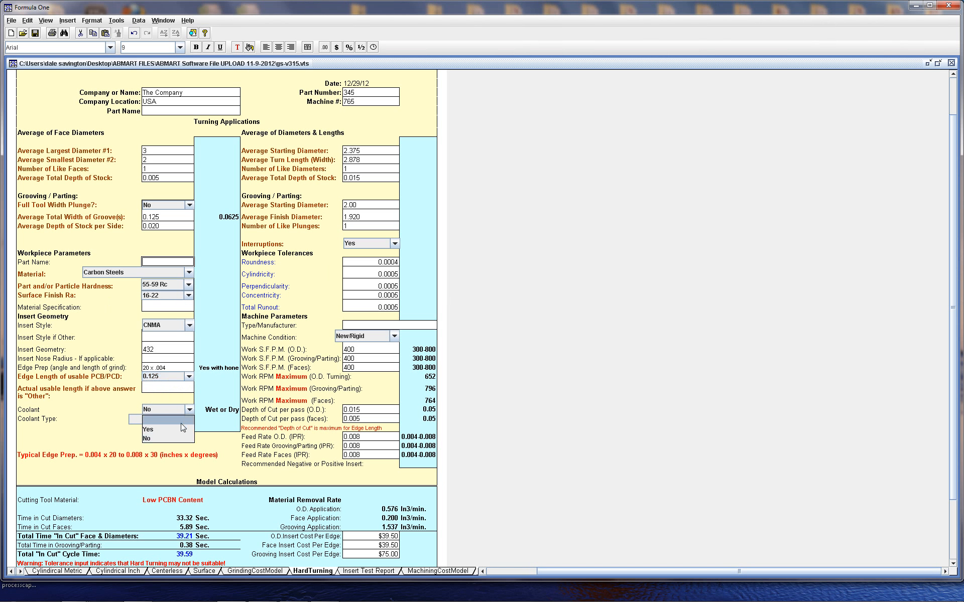
{"action": "left_click", "coordinate": [175, 429]}
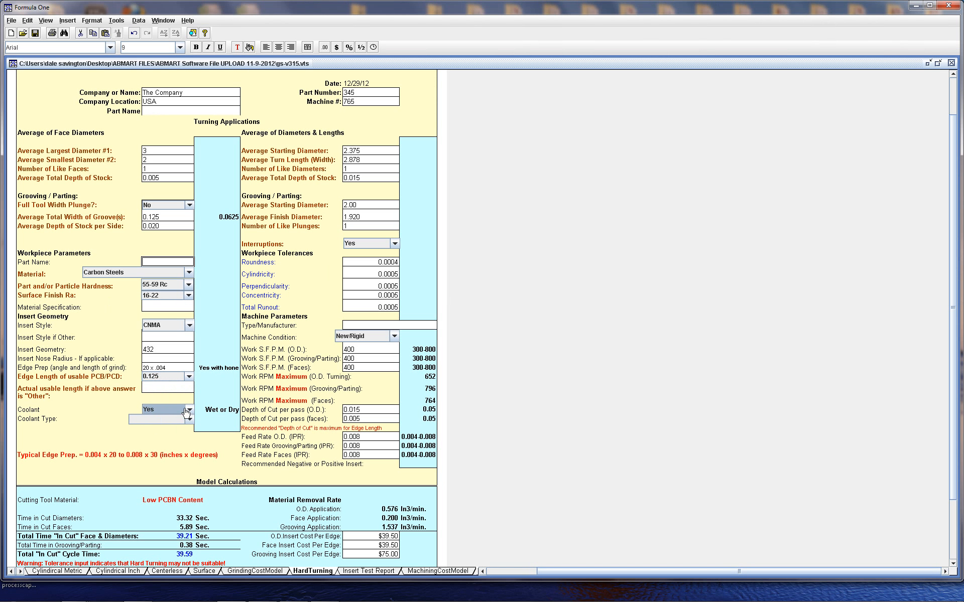
{"action": "left_click", "coordinate": [189, 419]}
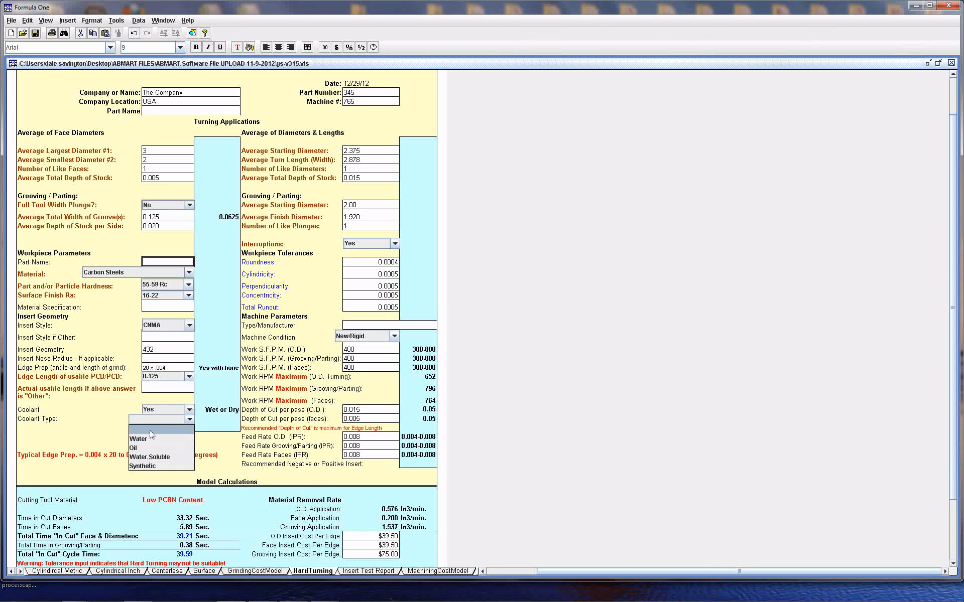
{"action": "left_click", "coordinate": [165, 415]}
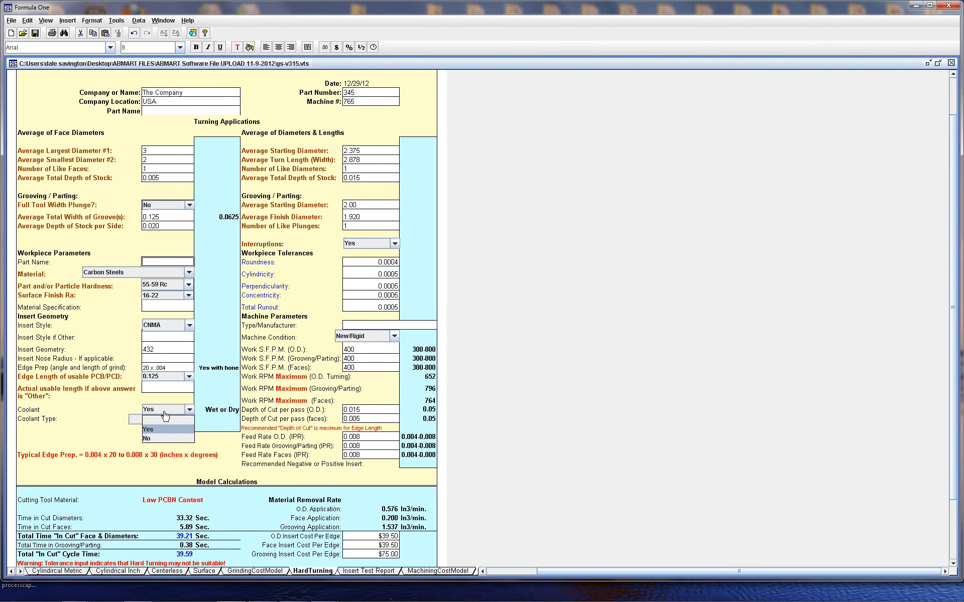
{"action": "left_click", "coordinate": [167, 438]}
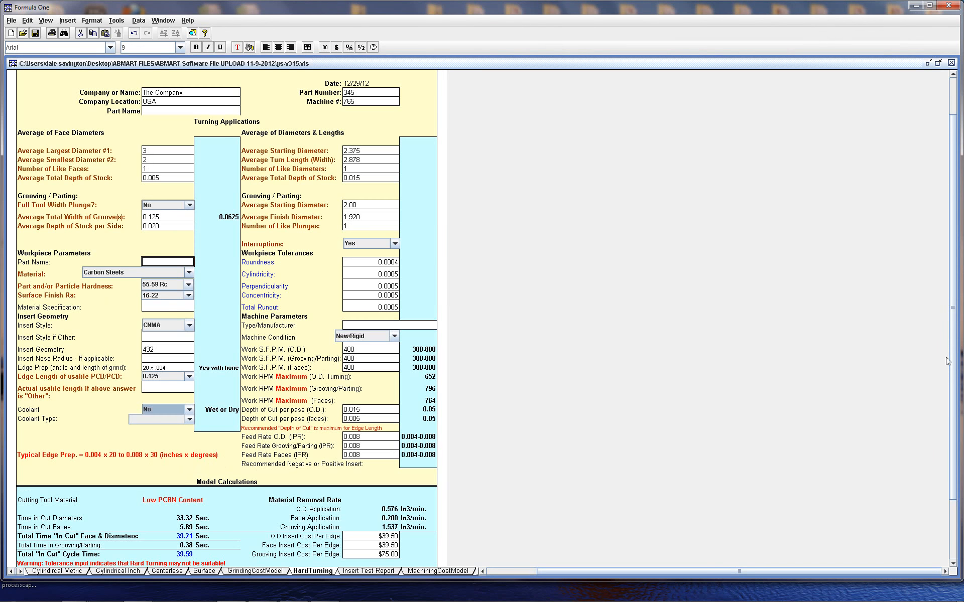
Set the Roundness tolerance to .0005
{"action": "left_click_drag", "start_coordinate": [953, 354], "coordinate": [954, 424]}
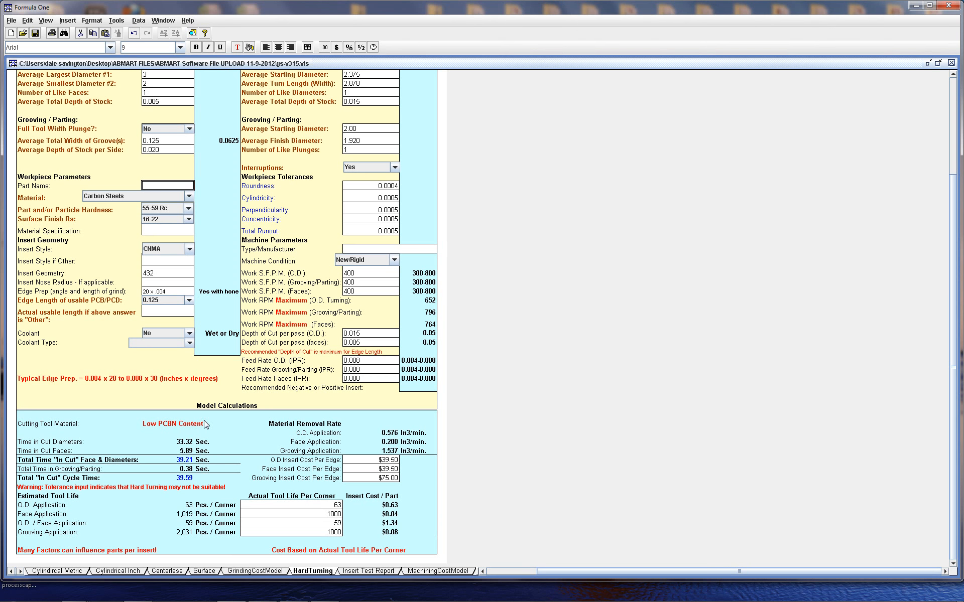
{"action": "scroll", "coordinate": [954, 317], "scroll_direction": "up", "scroll_amount": 5}
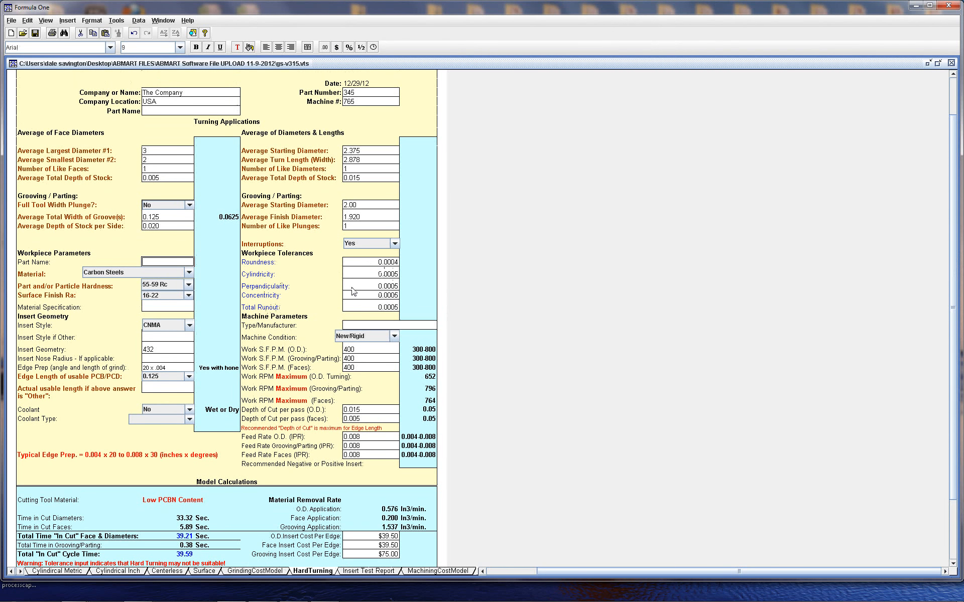
{"action": "scroll", "coordinate": [954, 286], "scroll_direction": "down", "scroll_amount": 1}
{"action": "scroll", "coordinate": [954, 286], "scroll_direction": "down", "scroll_amount": 7}
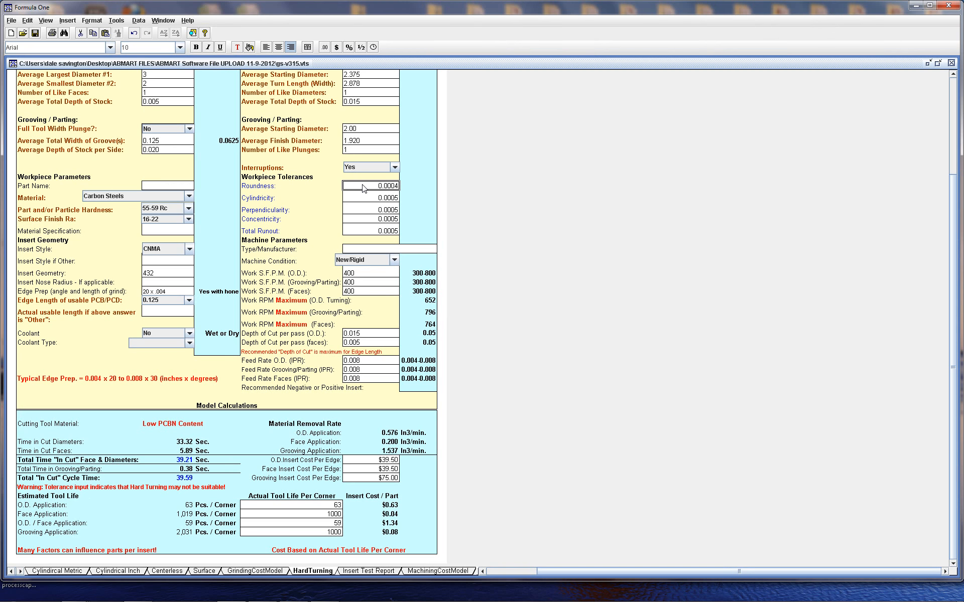
{"action": "type", "text": ".000"}
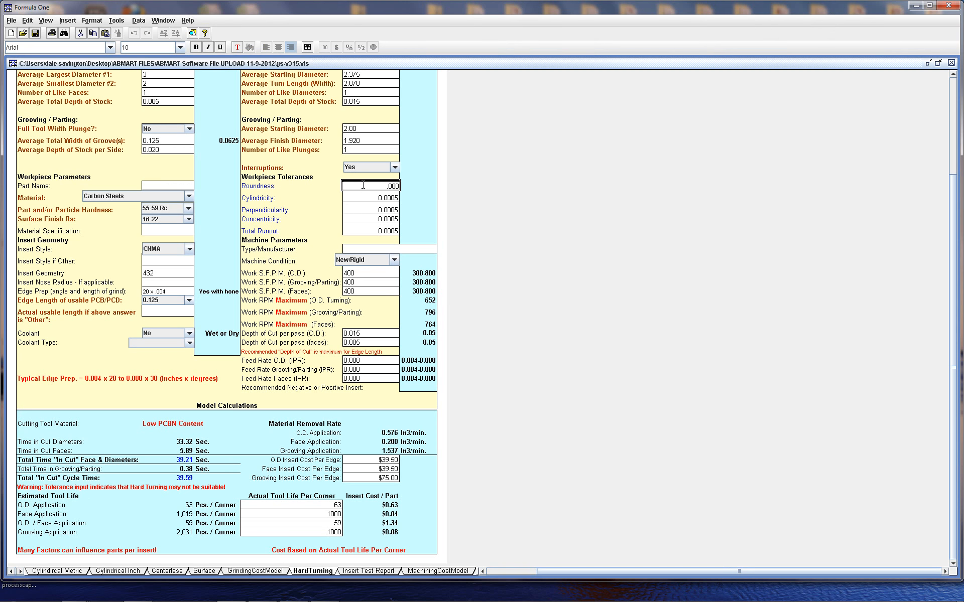
{"action": "type", "text": "5"}
{"action": "left_click", "coordinate": [363, 198]}
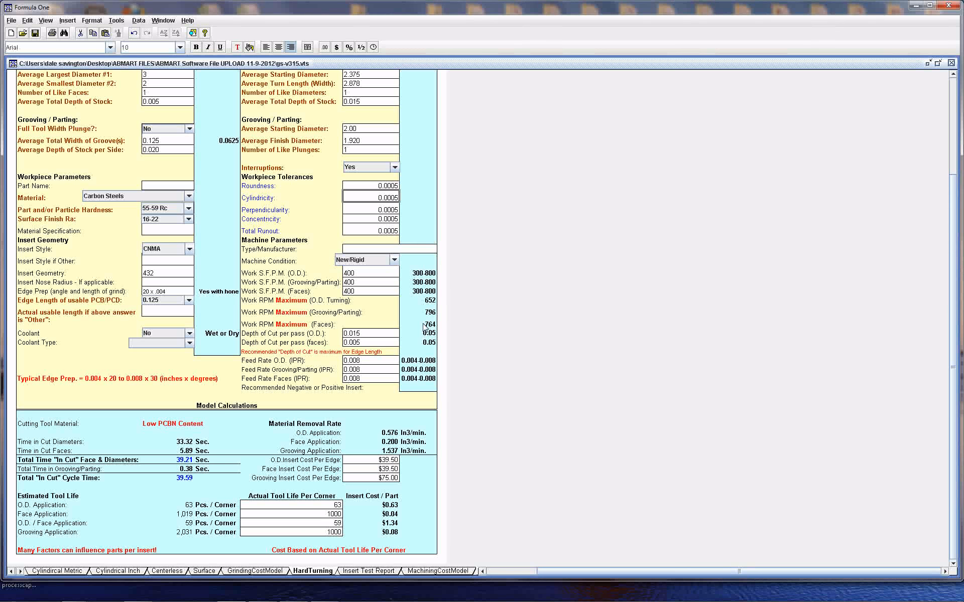
Try a Work S.F.P.M. (O.D.) of 800, then restore it to 400
{"action": "left_click", "coordinate": [358, 276]}
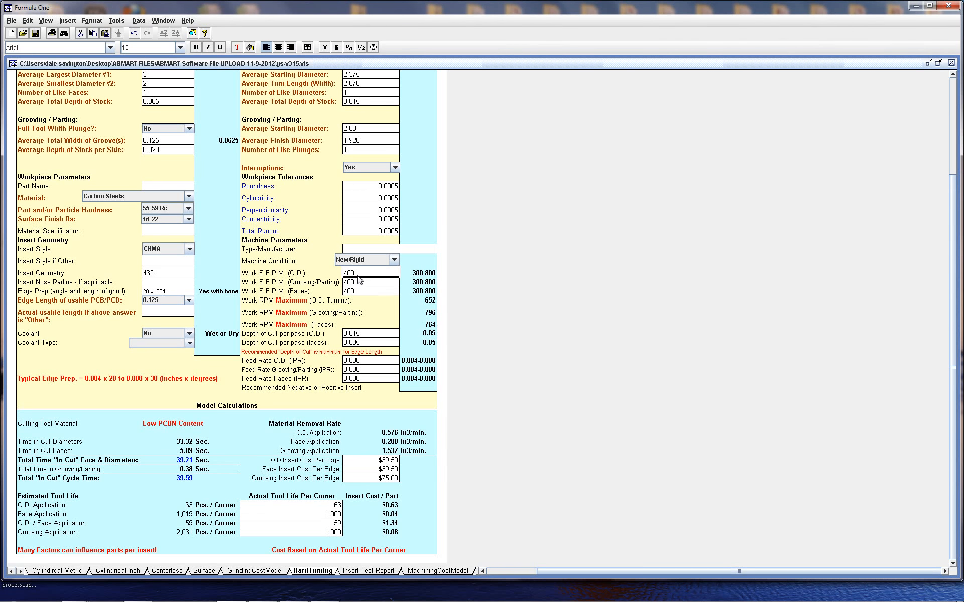
{"action": "type", "text": "800"}
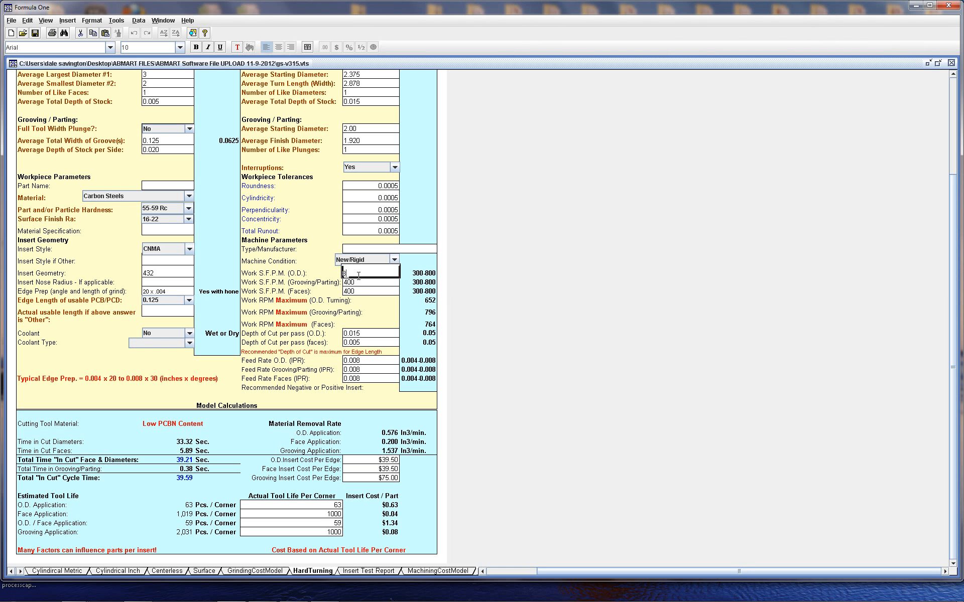
{"action": "left_click", "coordinate": [424, 314]}
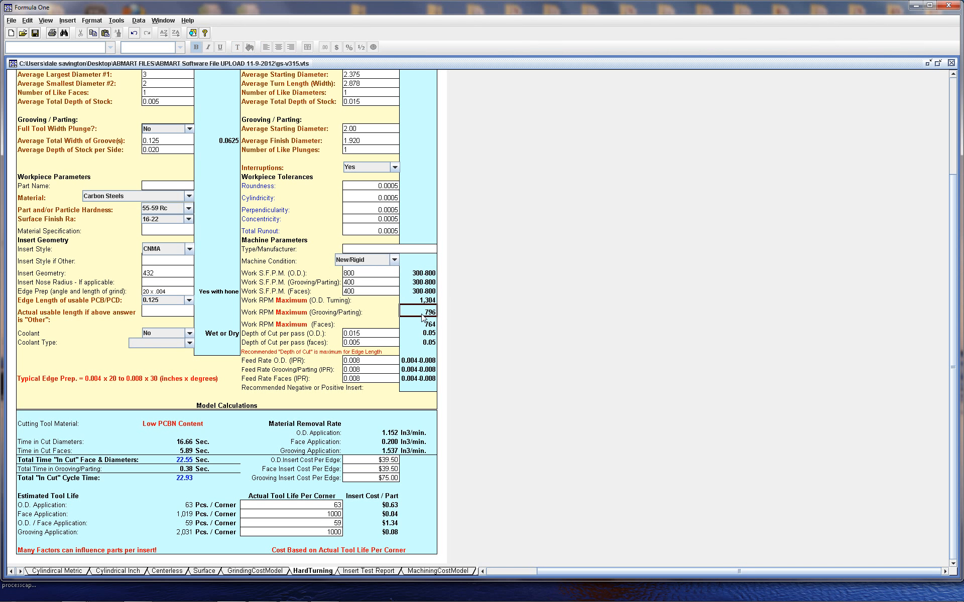
{"action": "left_click", "coordinate": [358, 277]}
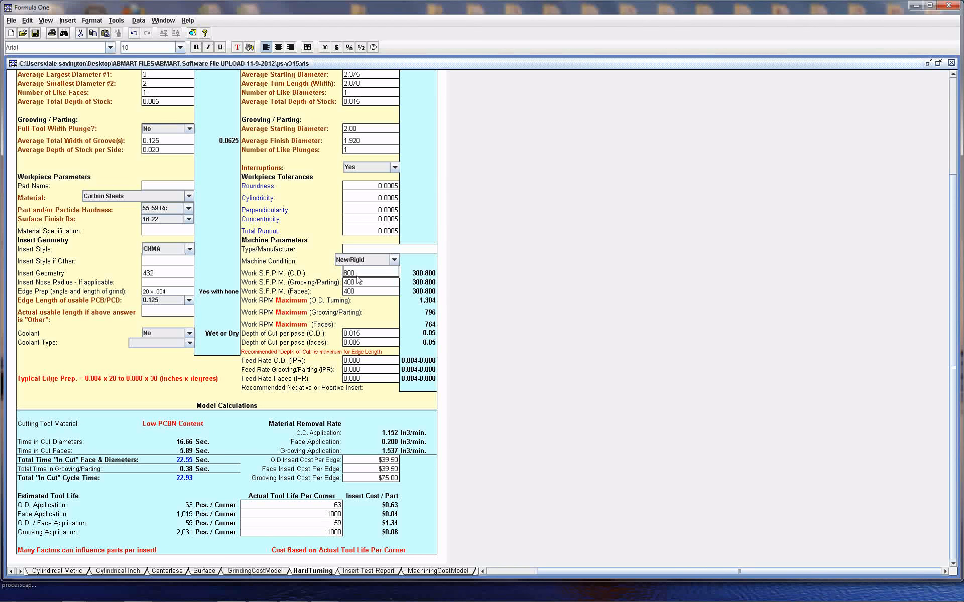
{"action": "type", "text": "400"}
{"action": "left_click", "coordinate": [362, 283]}
Switch the Material to 300 Stainless and then to Gray Iron
{"action": "left_click", "coordinate": [189, 196]}
{"action": "scroll", "coordinate": [189, 230], "scroll_direction": "down", "scroll_amount": 2}
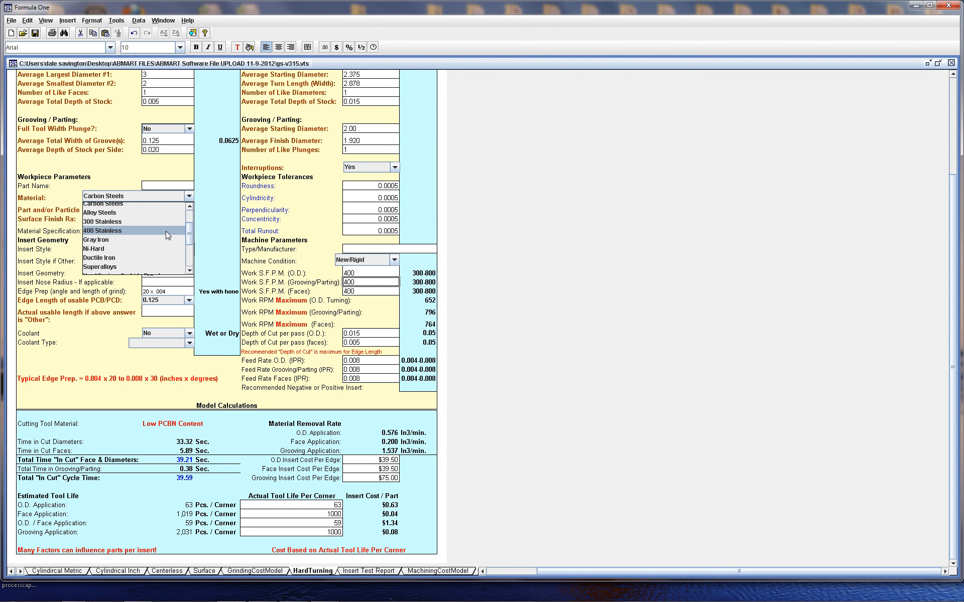
{"action": "left_click", "coordinate": [106, 222]}
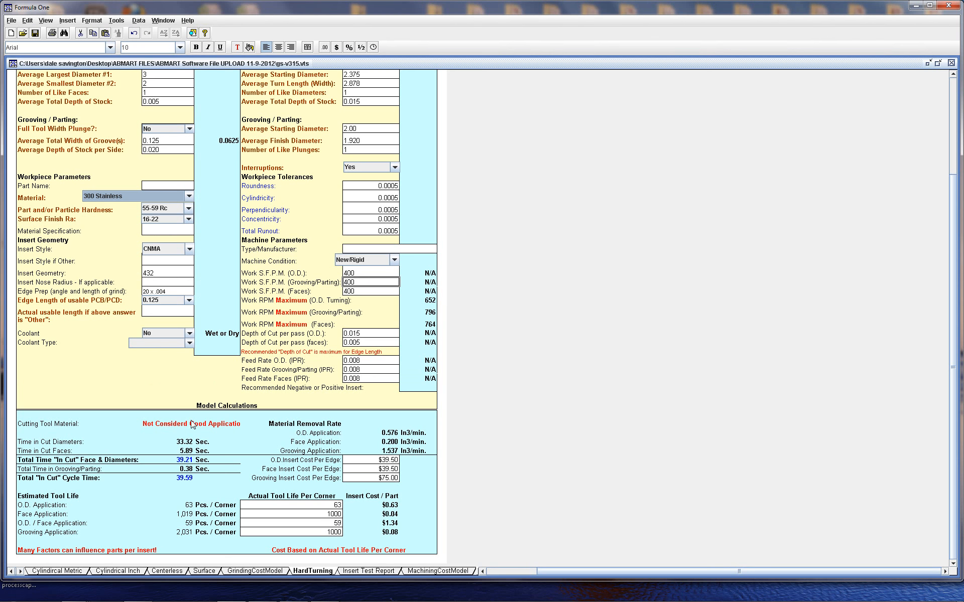
{"action": "left_click", "coordinate": [192, 196]}
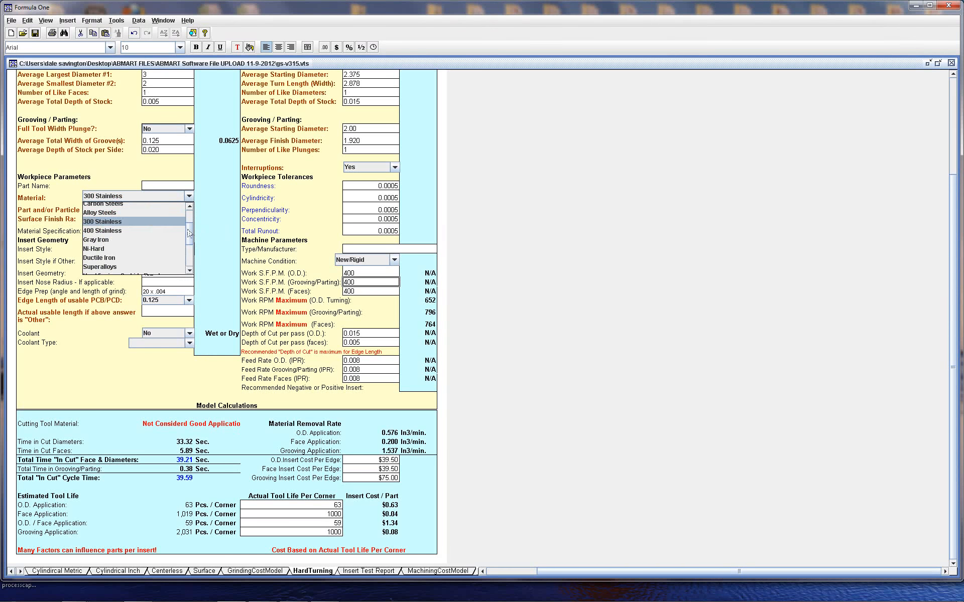
{"action": "left_click", "coordinate": [141, 240]}
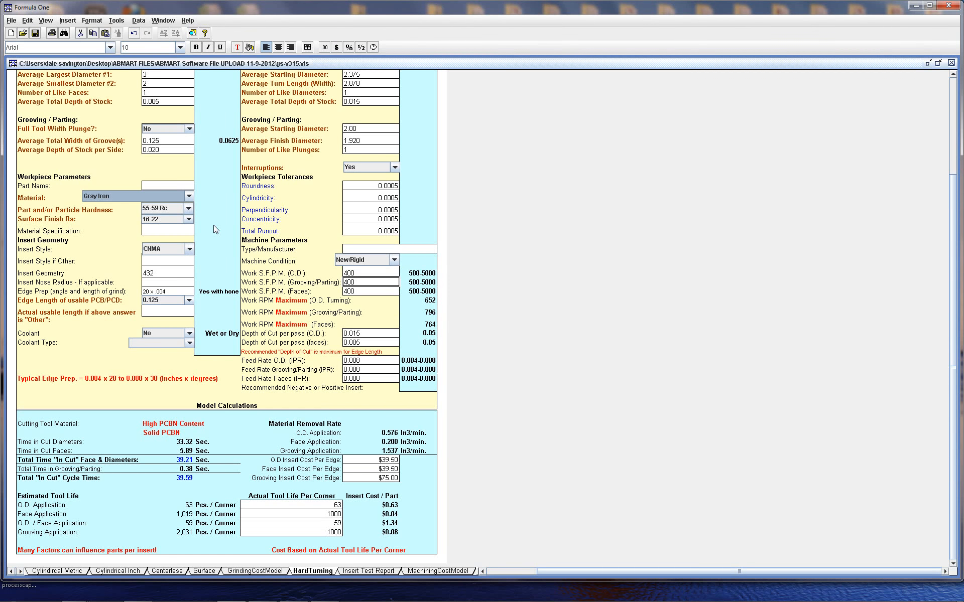
Switch the Material to Carbide - Fired<16% Cobalt, then to Carbide - Fired>16% Cobalt
{"action": "left_click", "coordinate": [188, 197]}
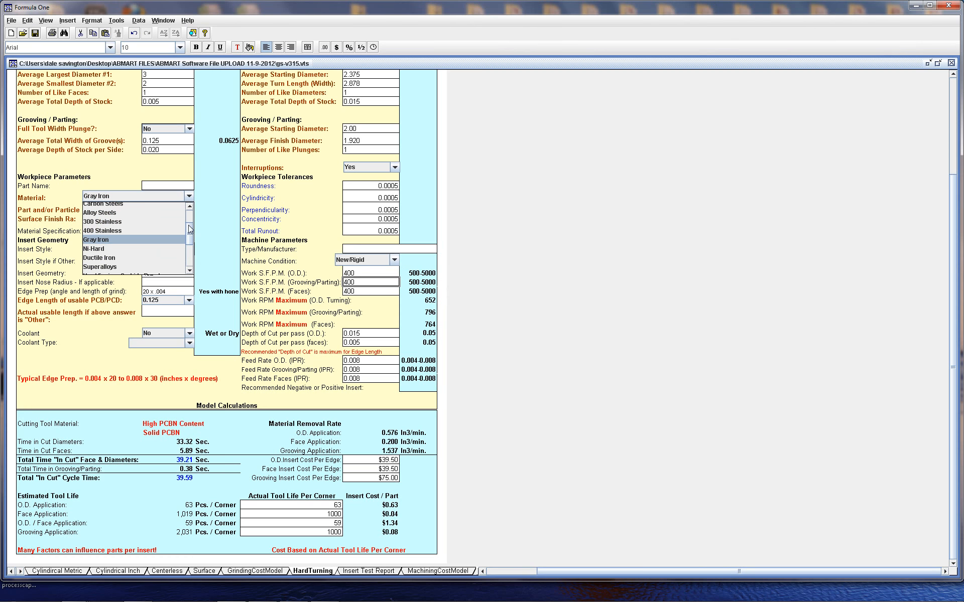
{"action": "left_click_drag", "start_coordinate": [190, 239], "coordinate": [190, 255]}
{"action": "left_click", "coordinate": [137, 256]}
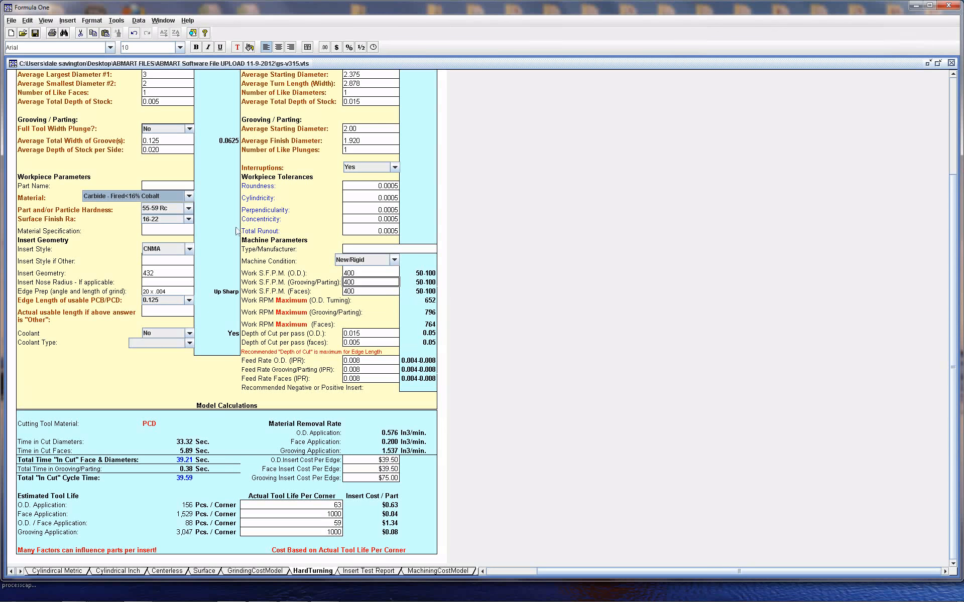
{"action": "left_click", "coordinate": [189, 196]}
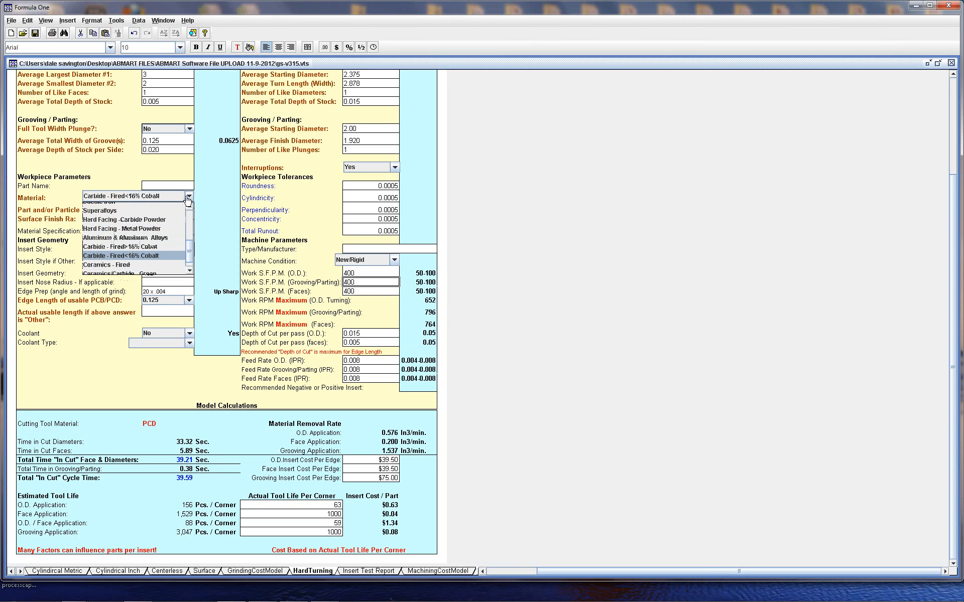
{"action": "left_click", "coordinate": [164, 247]}
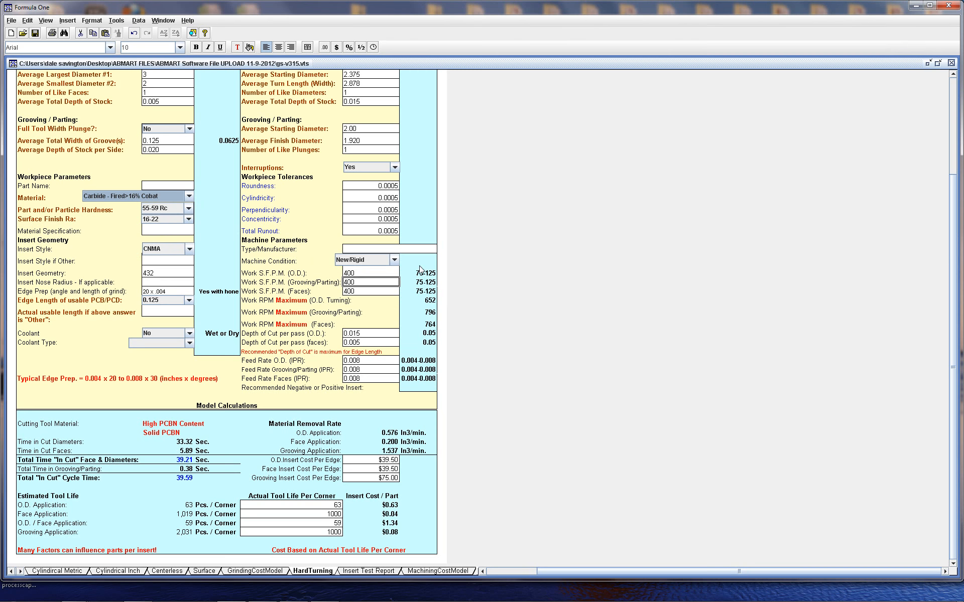
Set the Material back to Carbon Steels
{"action": "left_click", "coordinate": [189, 196]}
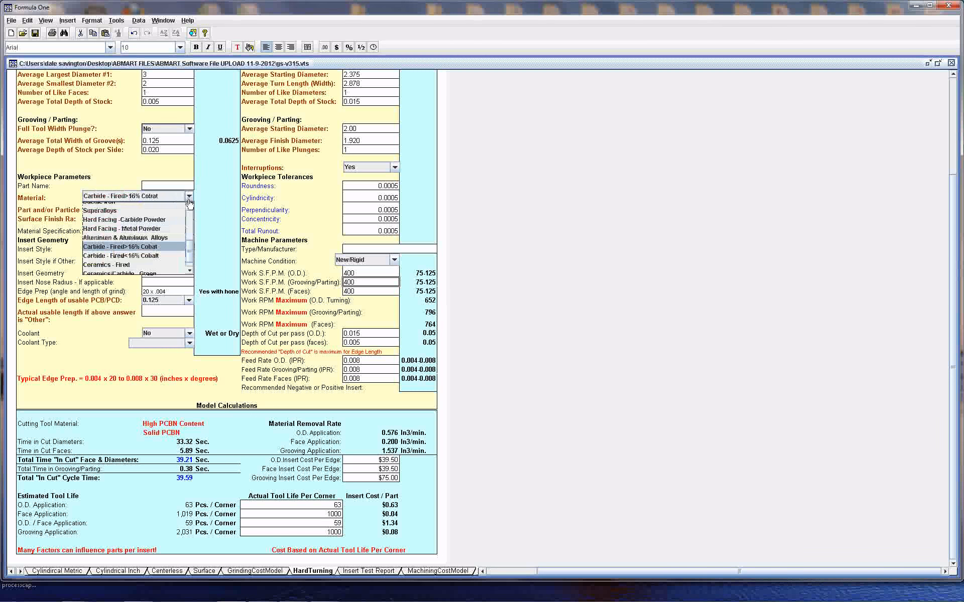
{"action": "left_click_drag", "start_coordinate": [190, 245], "coordinate": [189, 220]}
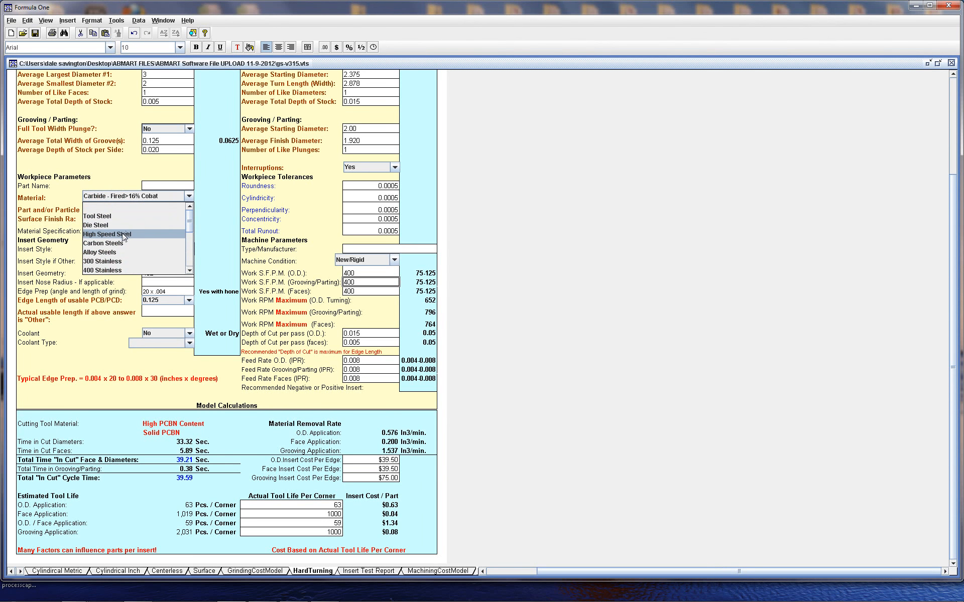
{"action": "left_click", "coordinate": [111, 243]}
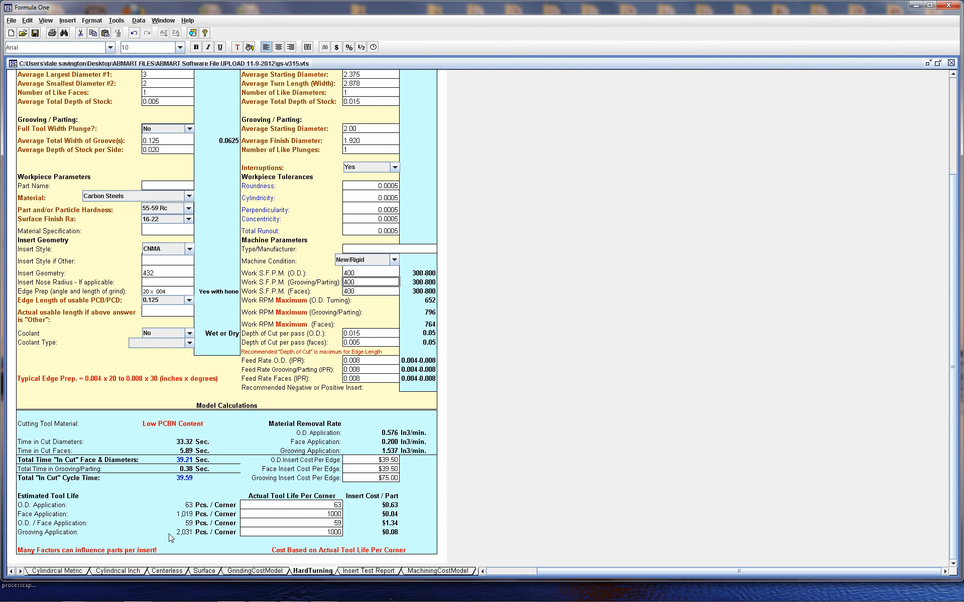
Try an O.D. Application actual tool life per corner of 50, then set it to 70
{"action": "left_click", "coordinate": [304, 507]}
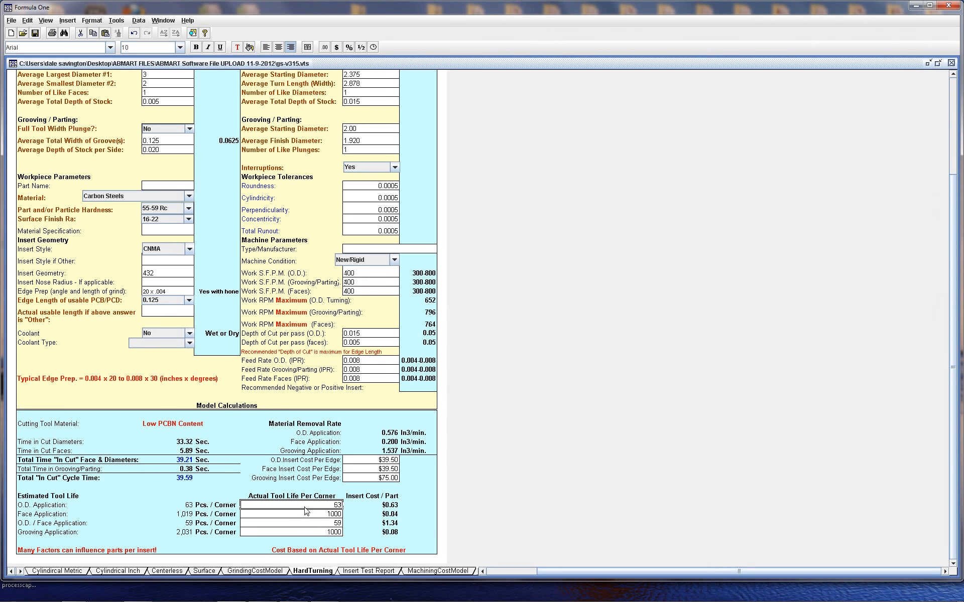
{"action": "type", "text": "50"}
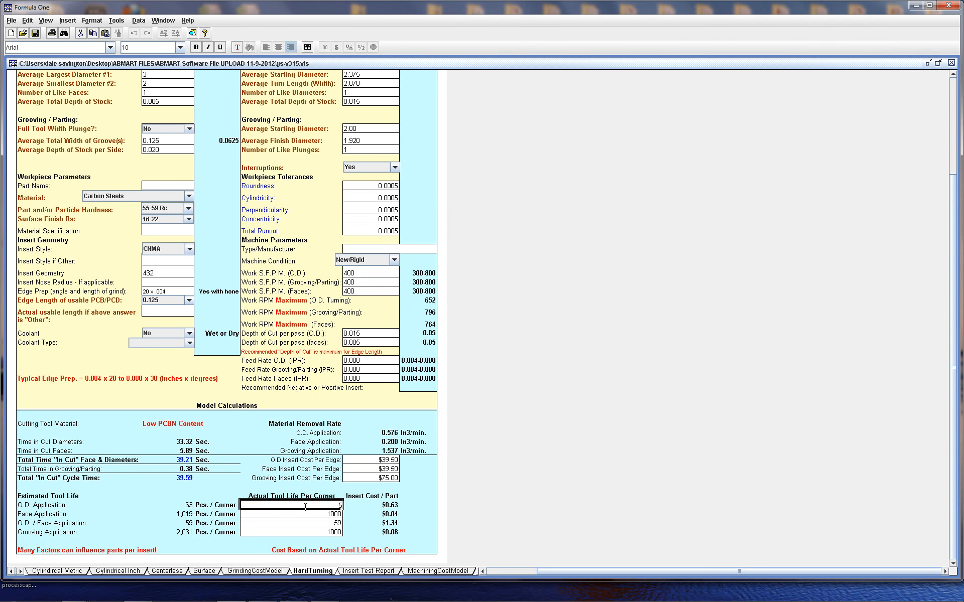
{"action": "left_click", "coordinate": [279, 516]}
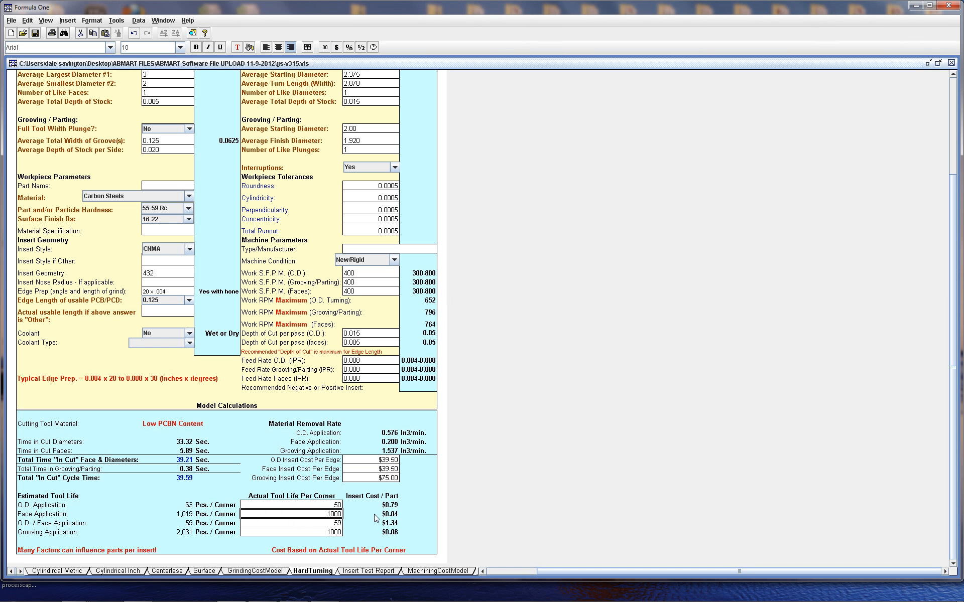
{"action": "left_click", "coordinate": [295, 506]}
{"action": "type", "text": "70"}
{"action": "key", "text": "Return"}
Open the Insert Test Report sheet and scroll through its inputs and calculations
{"action": "left_click", "coordinate": [357, 573]}
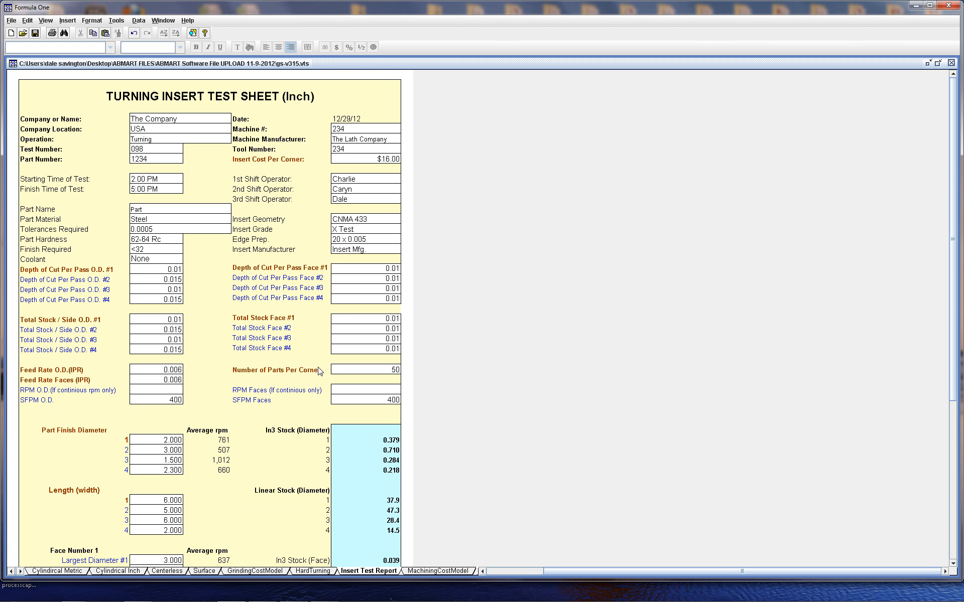
{"action": "scroll", "coordinate": [950, 339], "scroll_direction": "down", "scroll_amount": 5}
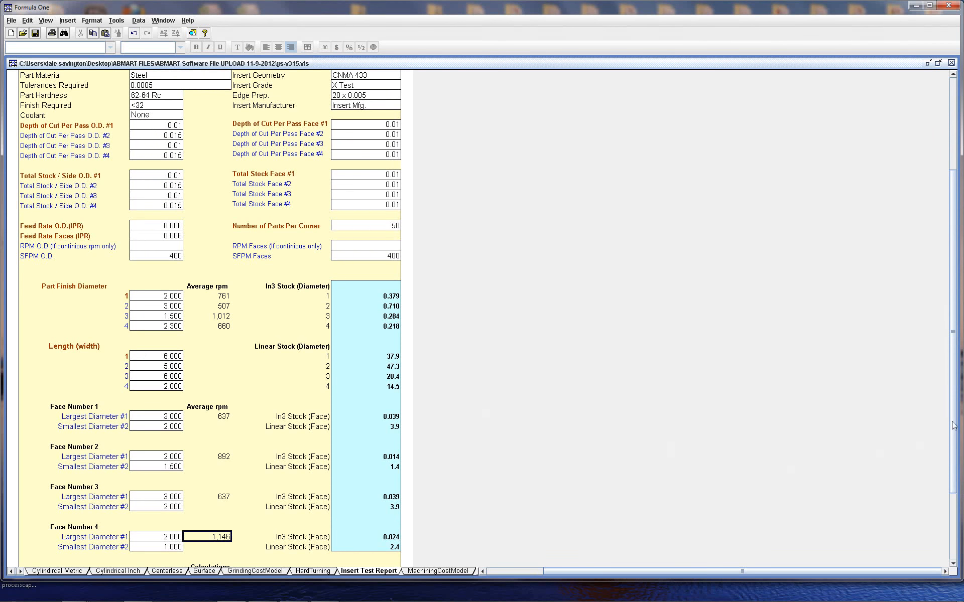
{"action": "left_click_drag", "start_coordinate": [954, 425], "coordinate": [961, 485]}
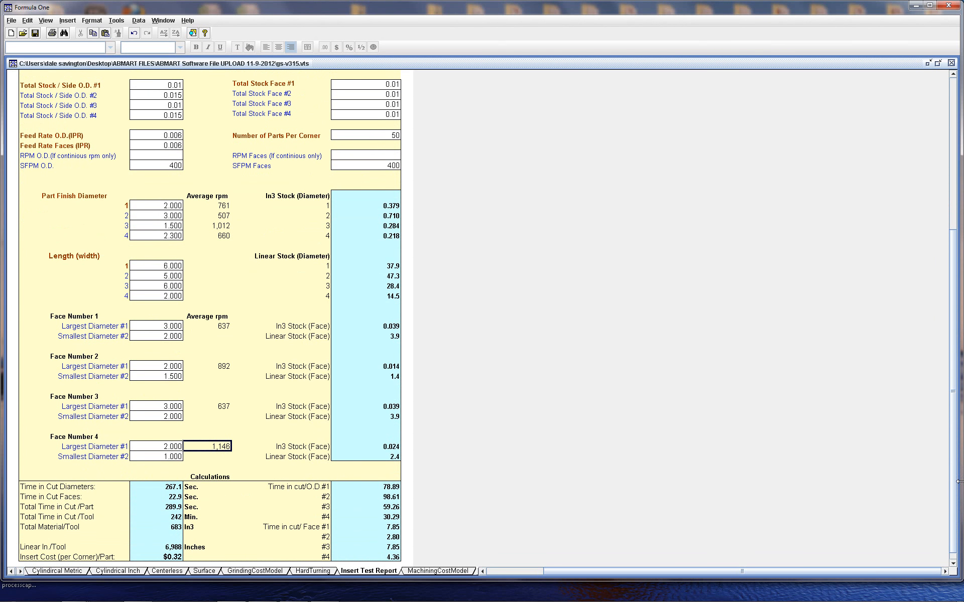
{"action": "left_click_drag", "start_coordinate": [954, 469], "coordinate": [954, 492]}
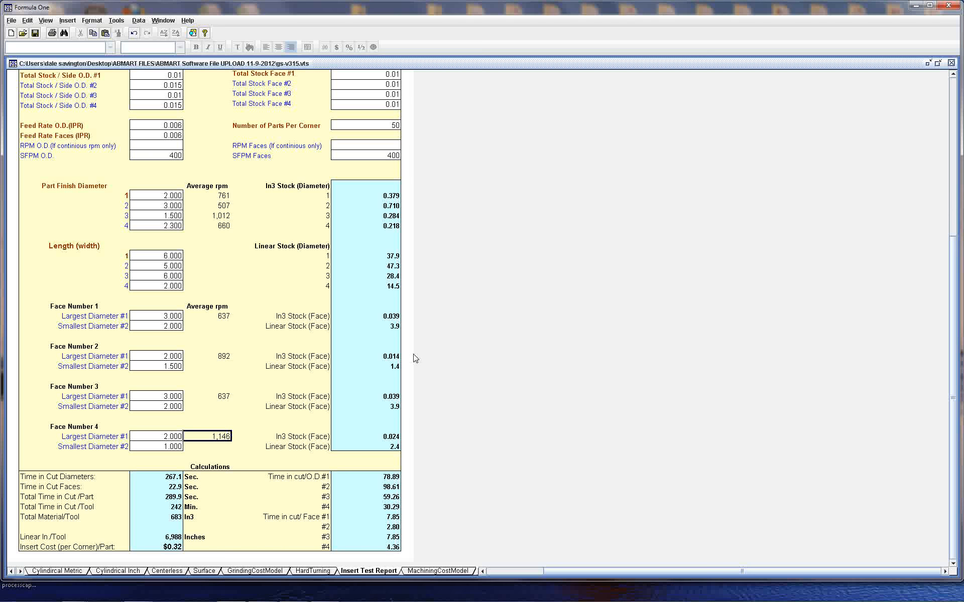
{"action": "scroll", "coordinate": [957, 311], "scroll_direction": "up", "scroll_amount": 5}
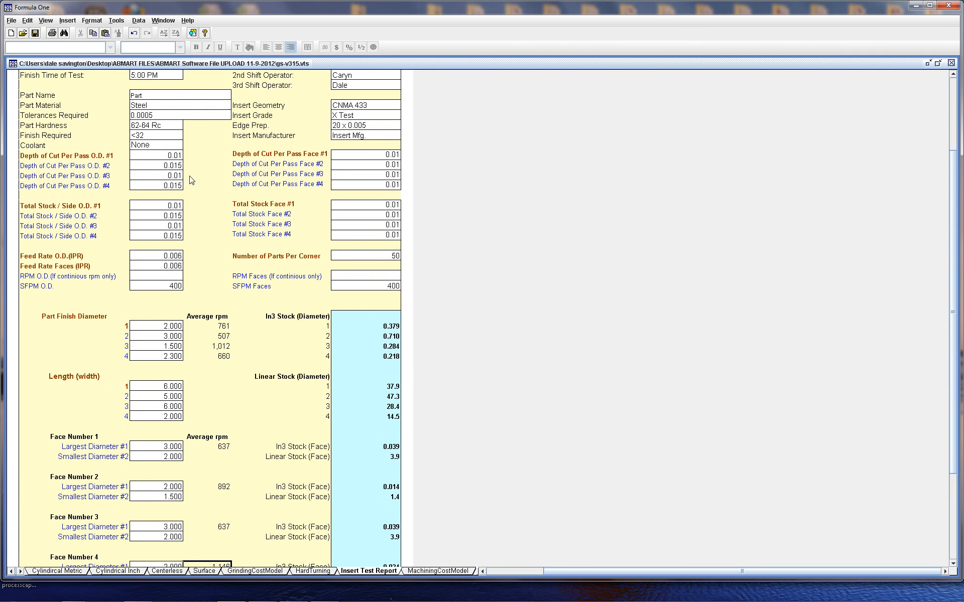
{"action": "left_click_drag", "start_coordinate": [953, 323], "coordinate": [960, 437]}
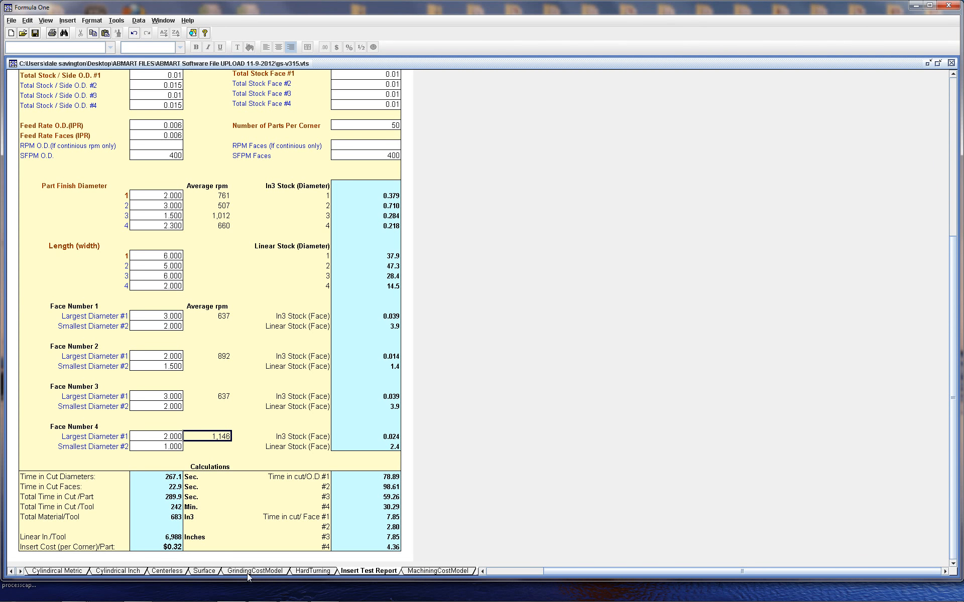
Open the Machining Cost Model sheet and scroll down to its model calculations
{"action": "left_click", "coordinate": [428, 571]}
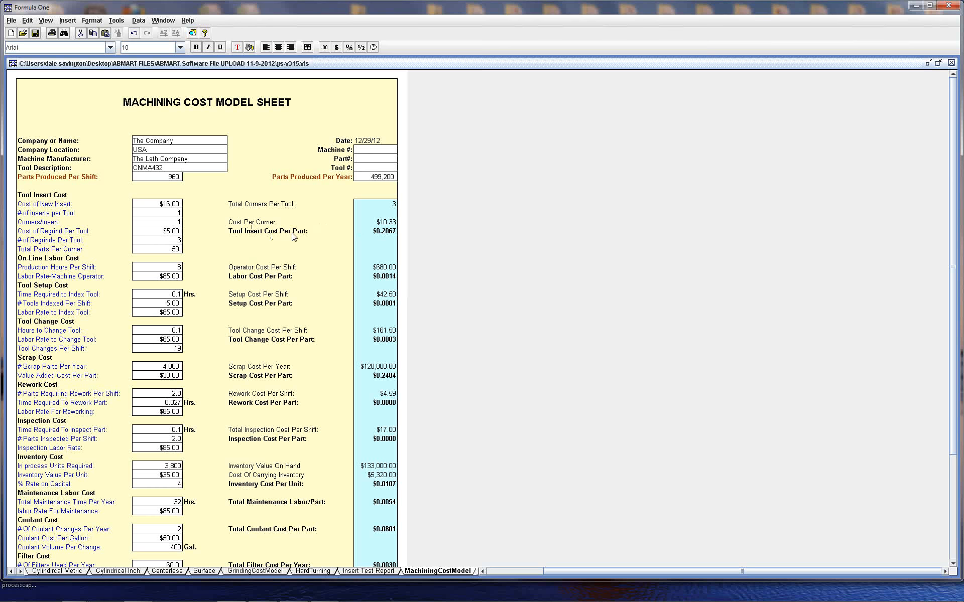
{"action": "scroll", "coordinate": [954, 303], "scroll_direction": "down", "scroll_amount": 4}
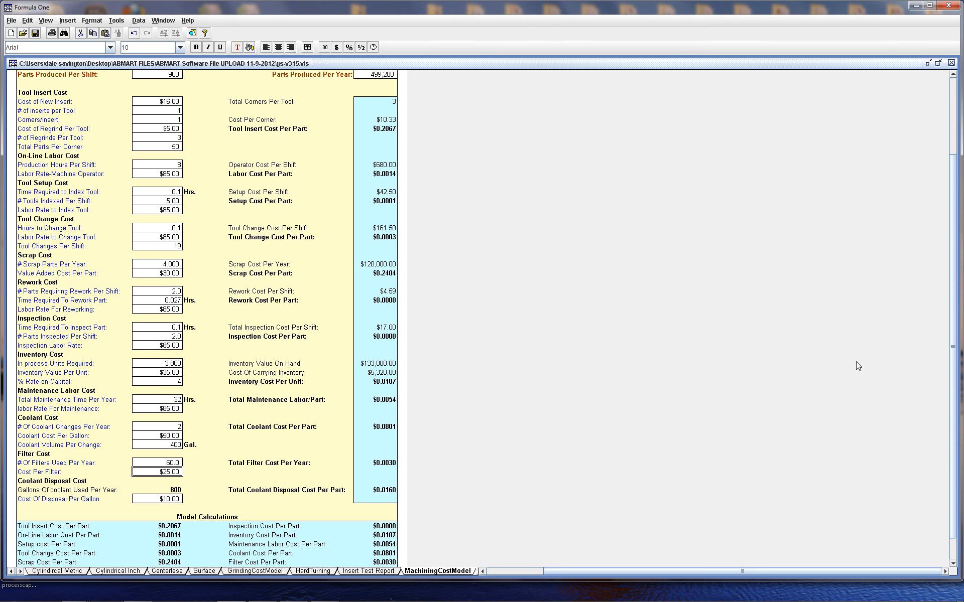
{"action": "scroll", "coordinate": [954, 400], "scroll_direction": "down", "scroll_amount": 1}
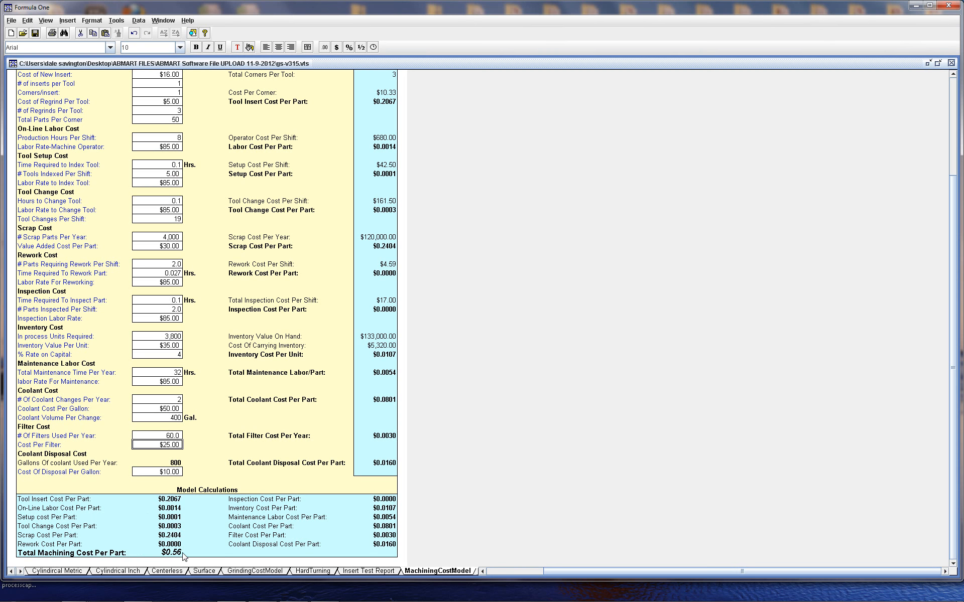
Review the Grinding Cost Model sheet's calculations, then return to the Hard Turning sheet
{"action": "left_click", "coordinate": [251, 571]}
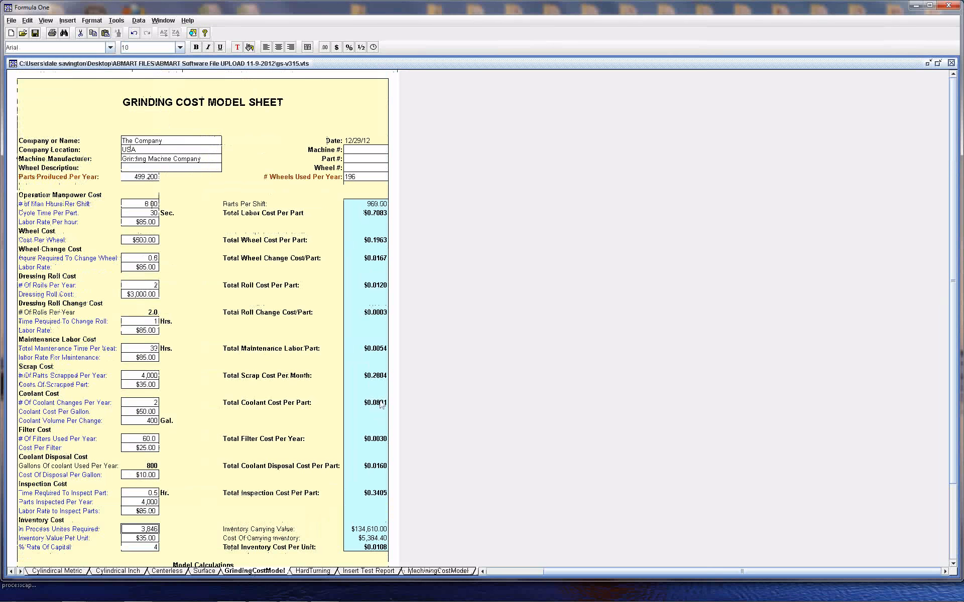
{"action": "scroll", "coordinate": [956, 334], "scroll_direction": "down", "scroll_amount": 1}
{"action": "scroll", "coordinate": [957, 334], "scroll_direction": "down", "scroll_amount": 3}
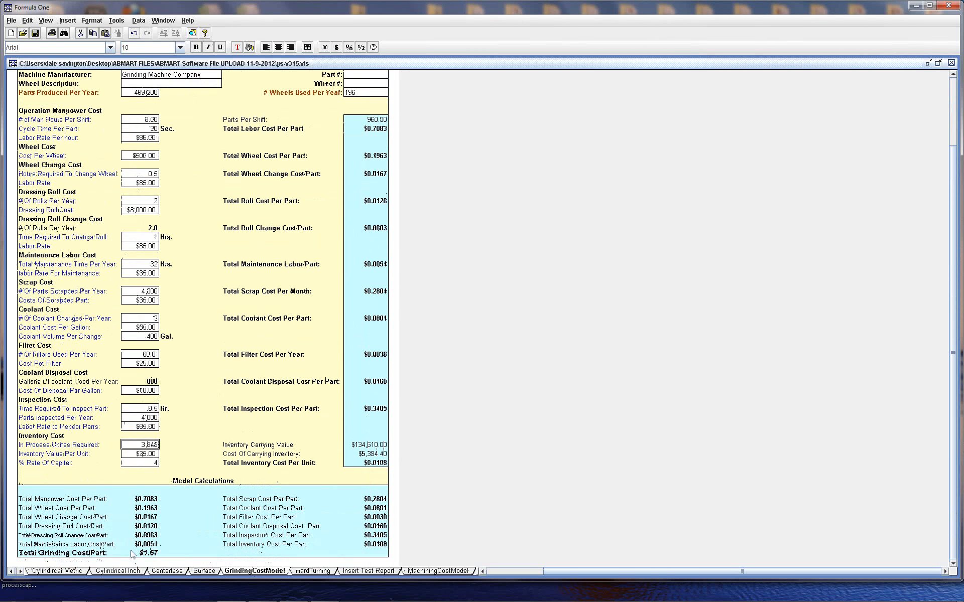
{"action": "left_click", "coordinate": [313, 571]}
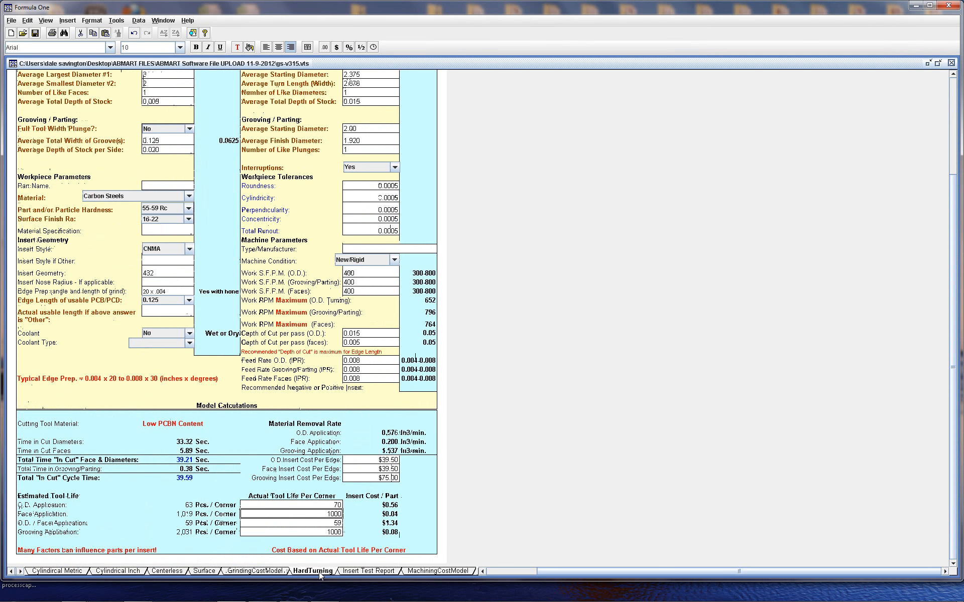